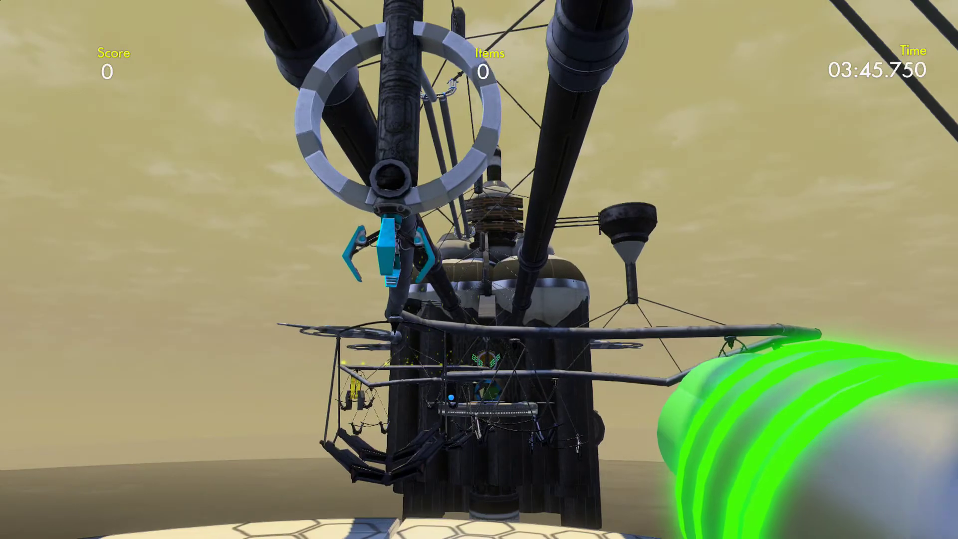
{"action": "key", "text": "w"}
{"action": "key", "text": "space"}
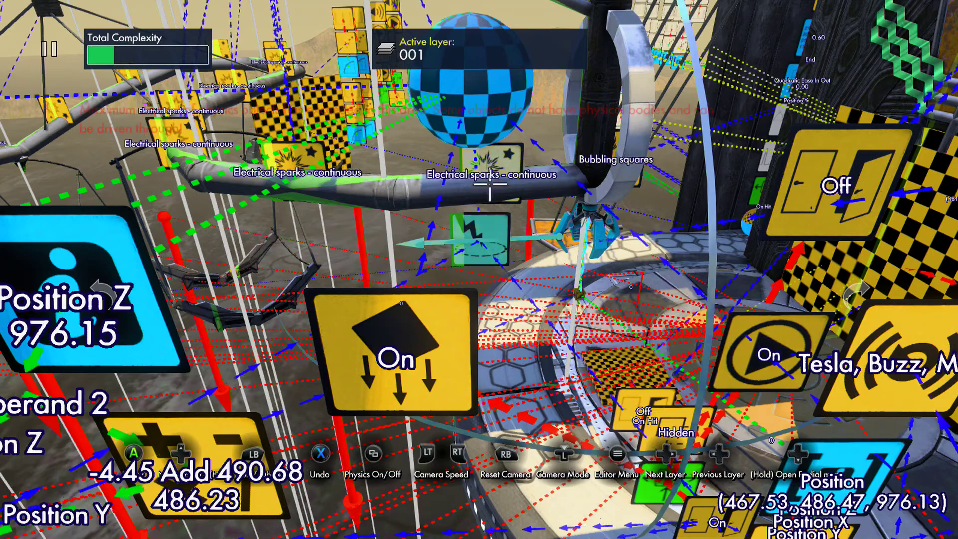
- Select the checkered collision sphere and examine its Size and Lock to Driving Line settings in the object properties
{"action": "left_click", "coordinate": [471, 90]}
{"action": "key", "text": "Down"}
{"action": "key", "text": "Down"}
{"action": "key", "text": "Down"}
{"action": "key", "text": "Down"}
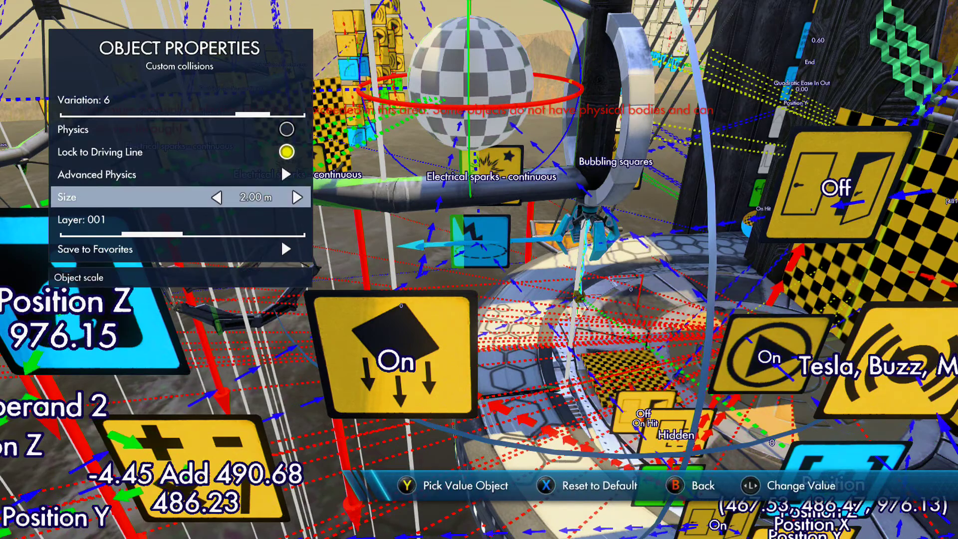
{"action": "key", "text": "Up"}
{"action": "key", "text": "Up"}
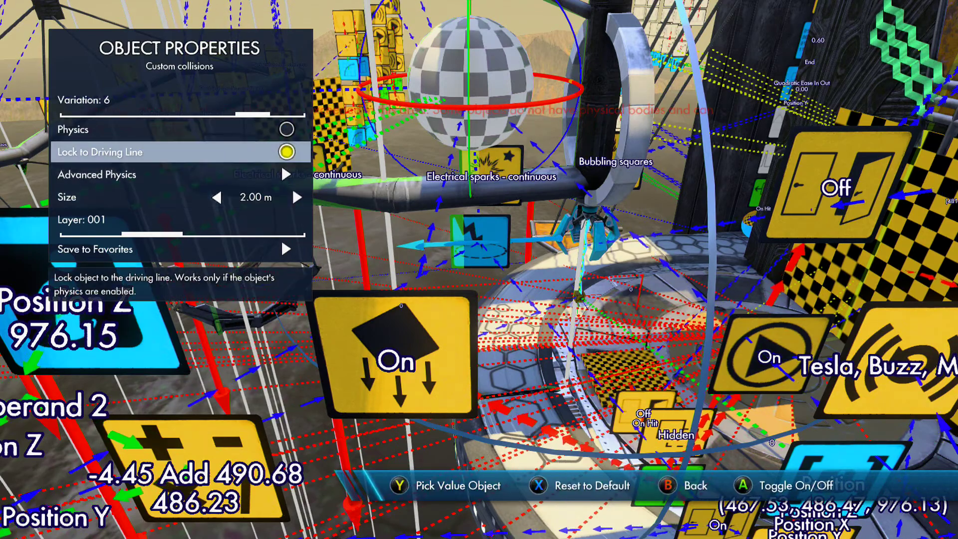
- Examine the collision sphere's advanced physics options from Reset Position In Checkpoint Restart and Fast Object up to Restitution
{"action": "key", "text": "Down"}
{"action": "key", "text": "Return"}
{"action": "key", "text": "Up"}
{"action": "key", "text": "Up"}
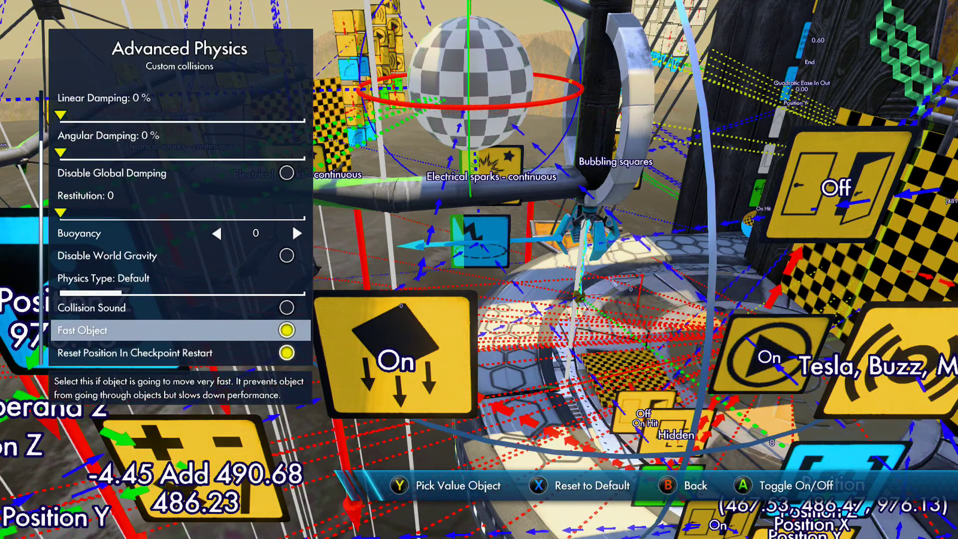
{"action": "key", "text": "Up"}
{"action": "key", "text": "Up"}
{"action": "key", "text": "Up"}
{"action": "key", "text": "Up"}
{"action": "key", "text": "Up"}
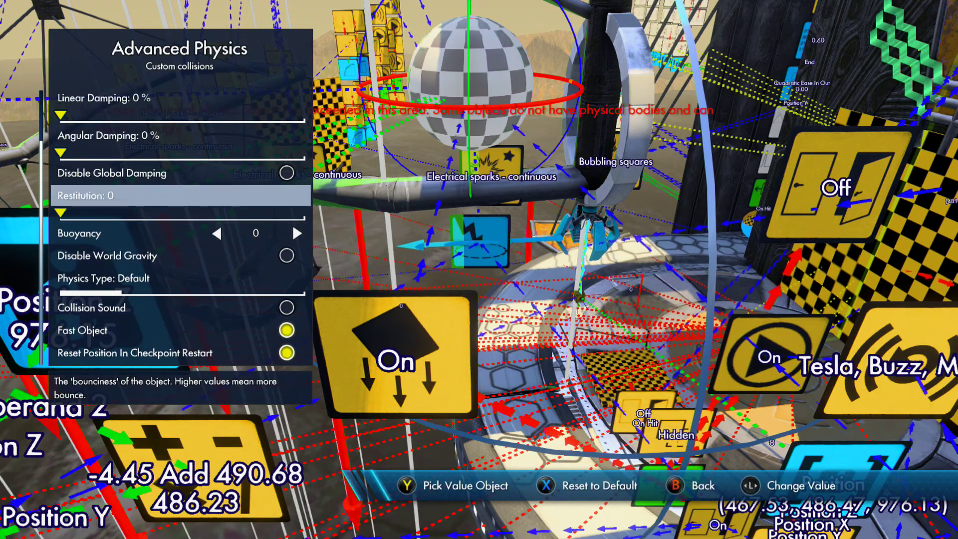
- Review the sphere's damping, friction and mass in its advanced physics settings, and close the properties
{"action": "key", "text": "Down"}
{"action": "key", "text": "Up"}
{"action": "key", "text": "Up"}
{"action": "key", "text": "Up"}
{"action": "key", "text": "Up"}
{"action": "key", "text": "Up"}
{"action": "key", "text": "Up"}
{"action": "key", "text": "Up"}
{"action": "key", "text": "Down"}
{"action": "key", "text": "Down"}
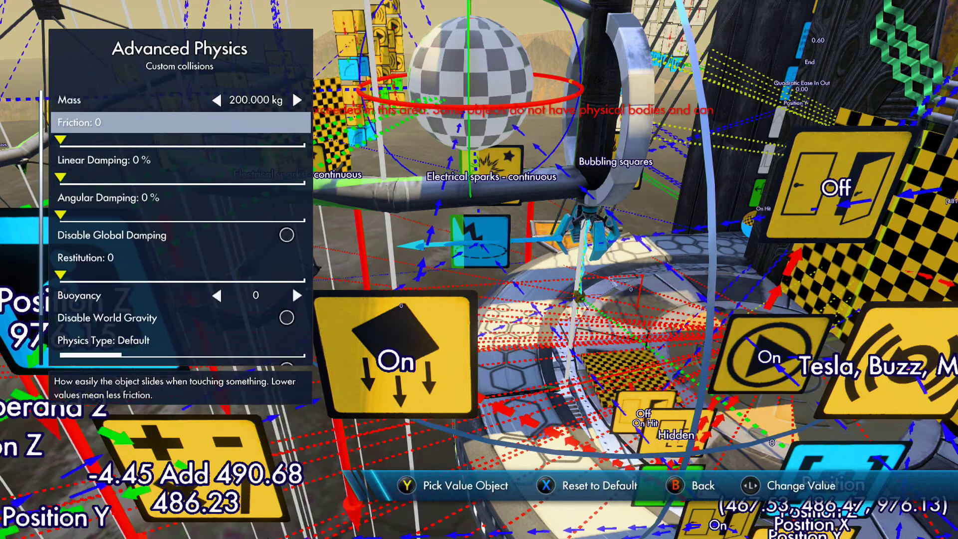
{"action": "key", "text": "Up"}
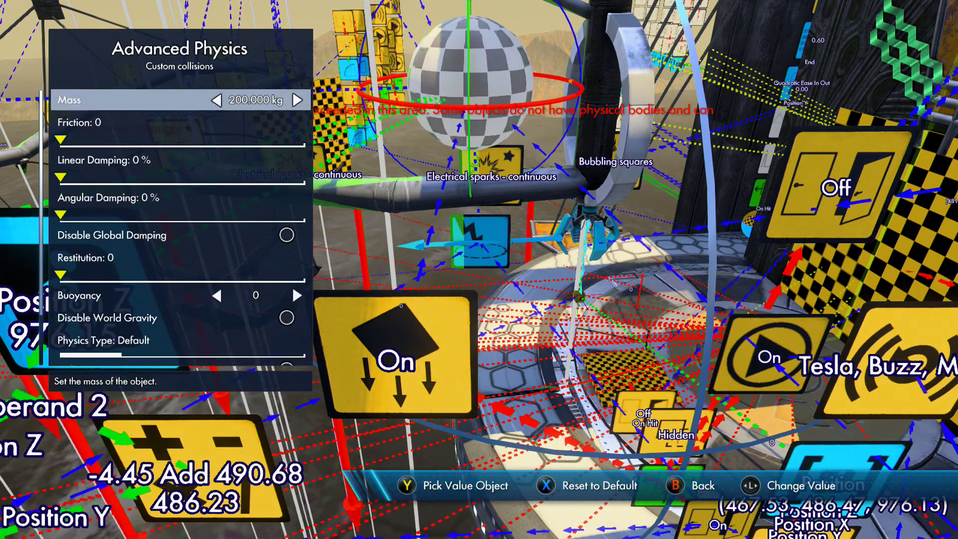
{"action": "key", "text": "Escape"}
{"action": "key", "text": "Escape"}
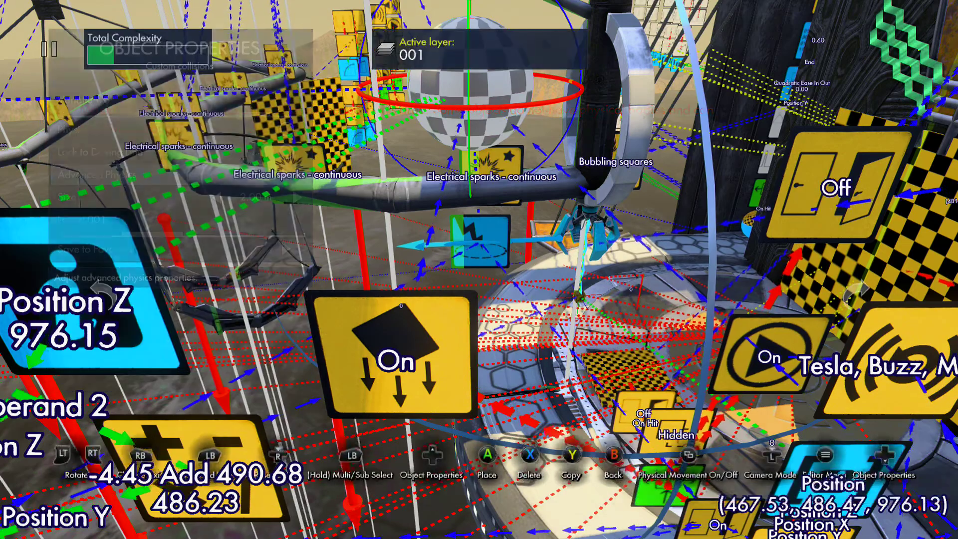
- Reopen the checkered sphere's advanced physics settings to recheck its mass, and close them again
{"action": "left_click", "coordinate": [471, 85]}
{"action": "key", "text": "Tab"}
{"action": "key", "text": "Down"}
{"action": "key", "text": "Down"}
{"action": "key", "text": "Down"}
{"action": "key", "text": "Down"}
{"action": "key", "text": "Return"}
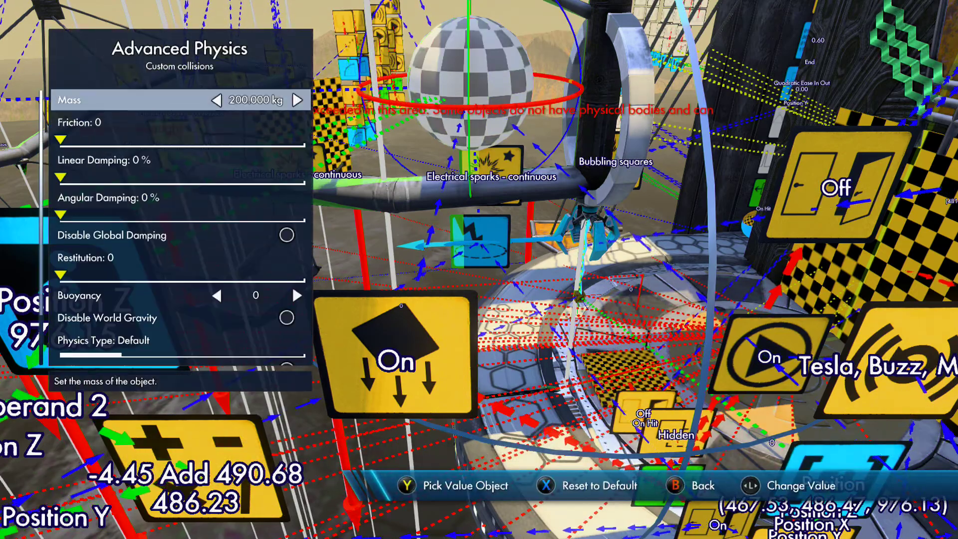
{"action": "key", "text": "Escape"}
{"action": "key", "text": "Escape"}
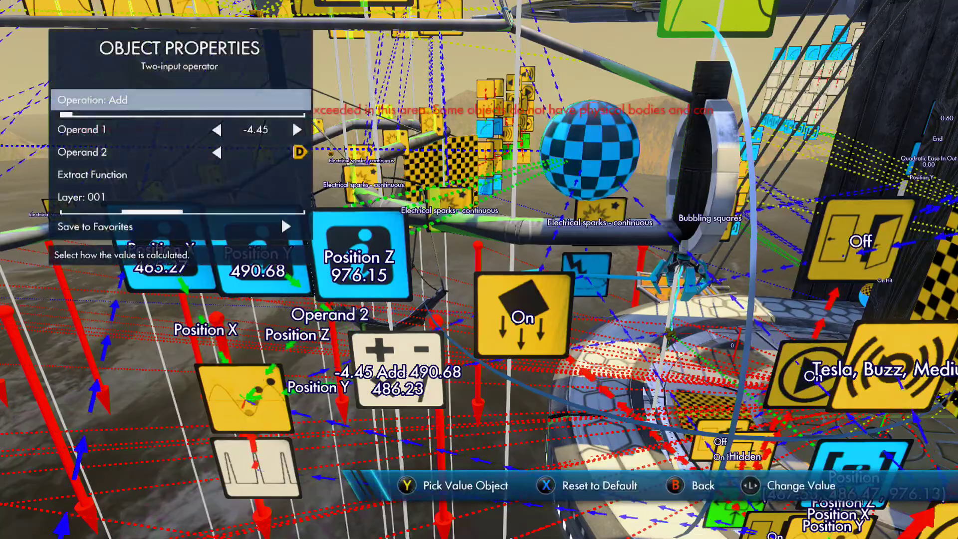
- Close the Add operator's properties, enable physics on the checkered collision sphere and leave it in place
{"action": "key", "text": "Escape"}
{"action": "key", "text": "Escape"}
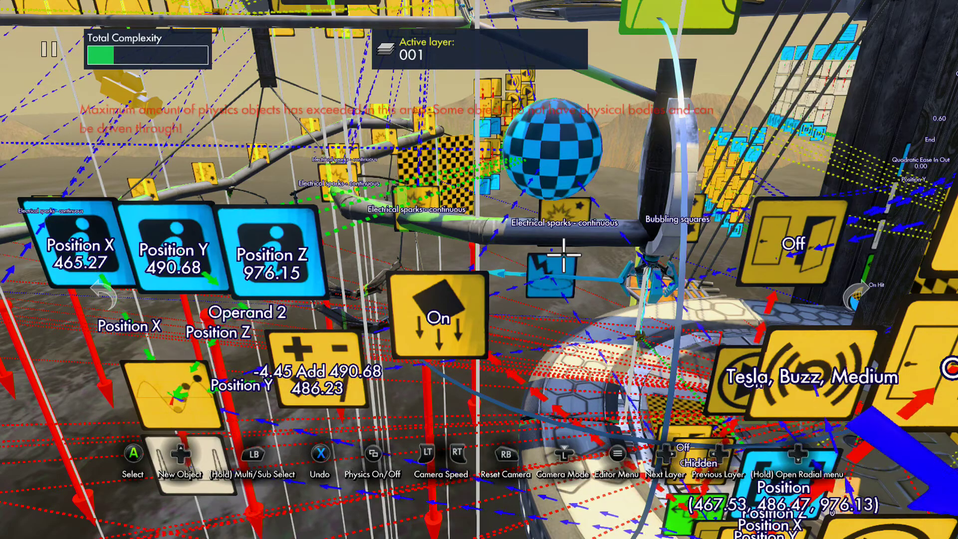
{"action": "left_click", "coordinate": [564, 169]}
{"action": "key", "text": "y"}
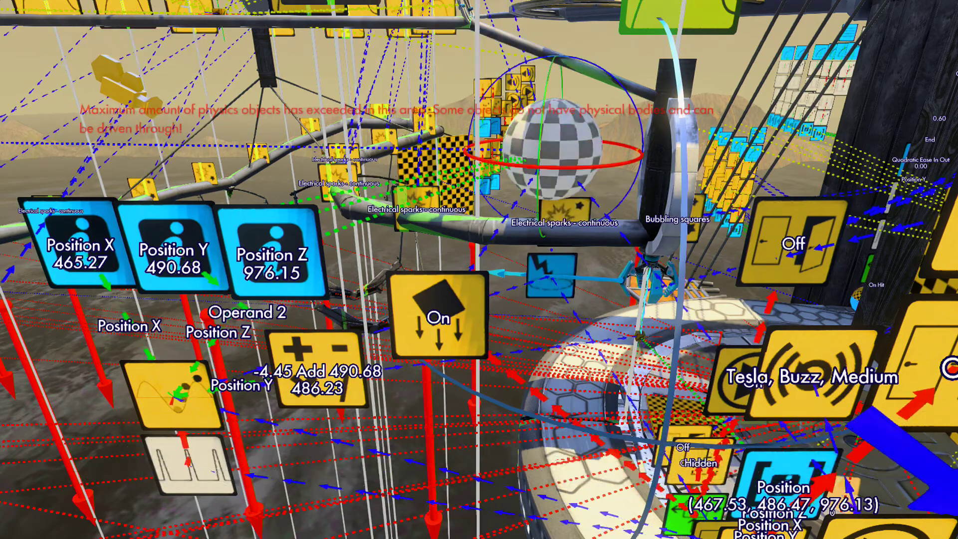
{"action": "key", "text": "Down"}
{"action": "key", "text": "Return"}
{"action": "key", "text": "Escape"}
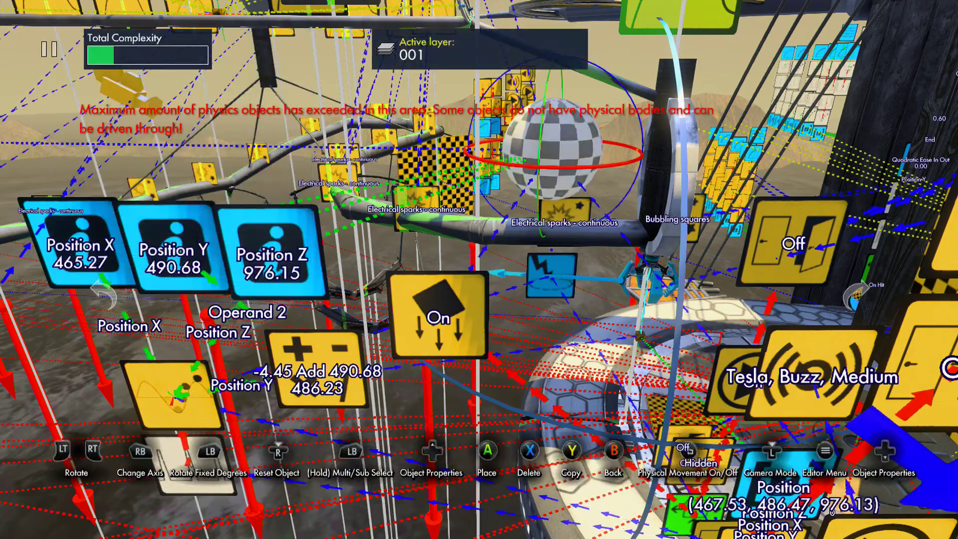
{"action": "key", "text": "Return"}
- Check the Enabled setting of the area effector below the checkered sphere, and close its properties
{"action": "left_click", "coordinate": [553, 248]}
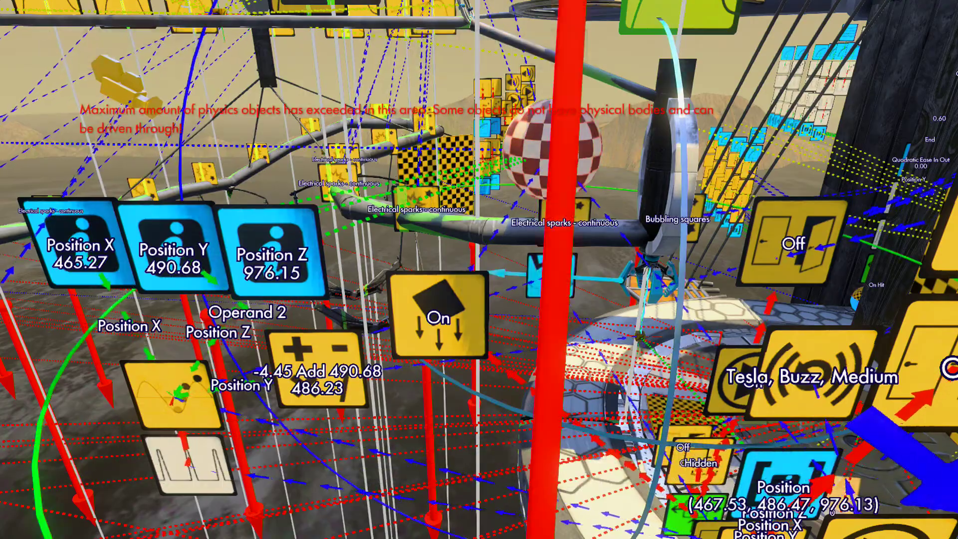
{"action": "right_click", "coordinate": [553, 248]}
{"action": "key", "text": "Down"}
{"action": "key", "text": "Down"}
{"action": "key", "text": "Down"}
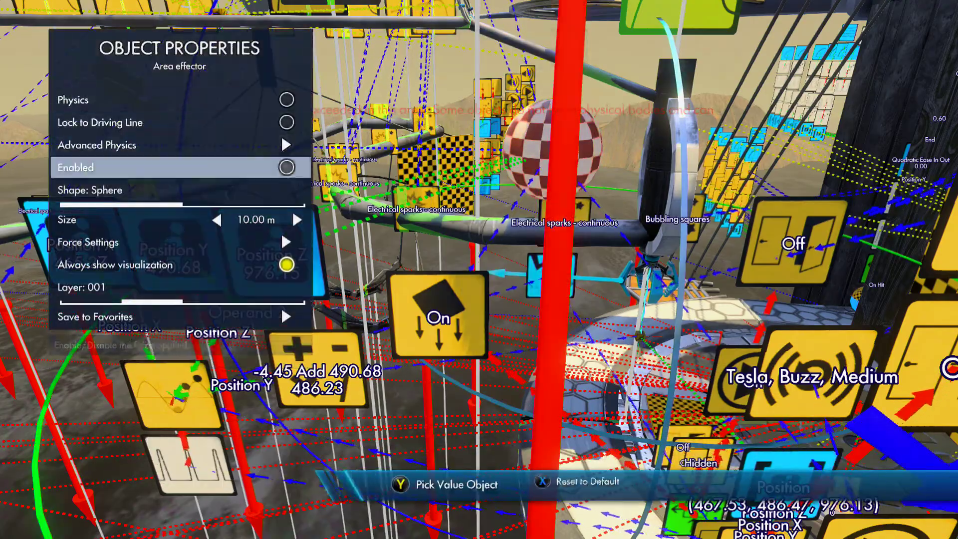
{"action": "key", "text": "Escape"}
- Run the physics simulation and follow the checkered sphere along the curved pipe with the electrical spark effects
{"action": "scroll", "coordinate": [553, 271], "scroll_direction": "down", "scroll_amount": 3}
{"action": "key", "text": "p"}
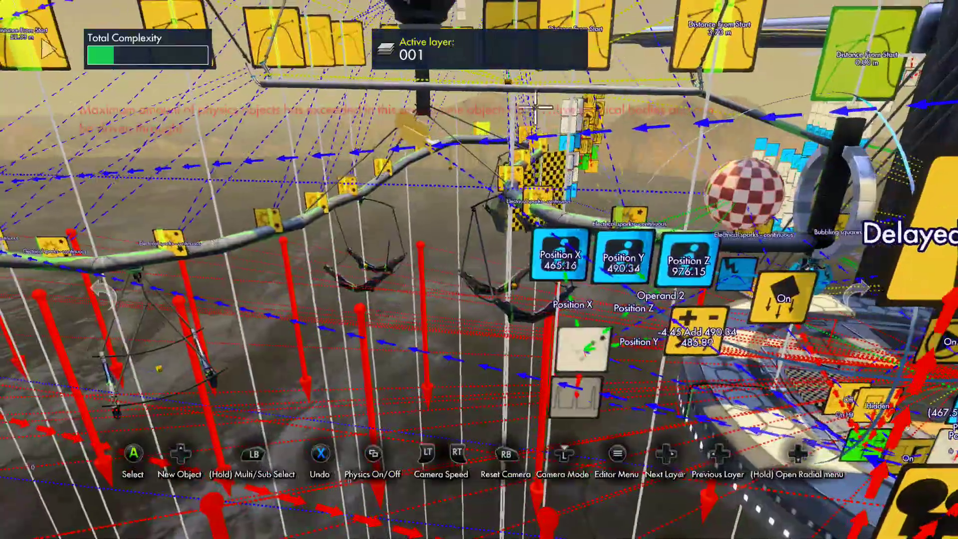
{"action": "key", "text": "w"}
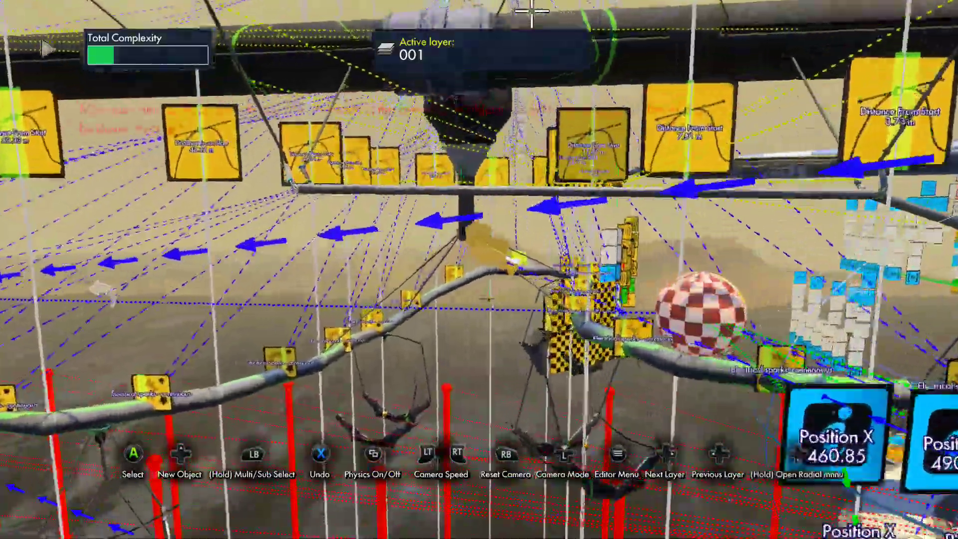
{"action": "key", "text": "s"}
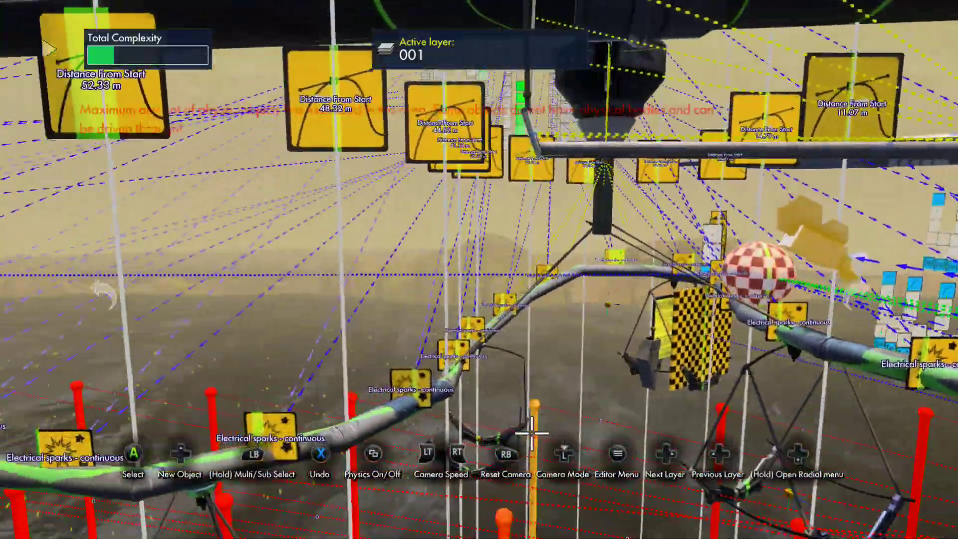
{"action": "key", "text": "w"}
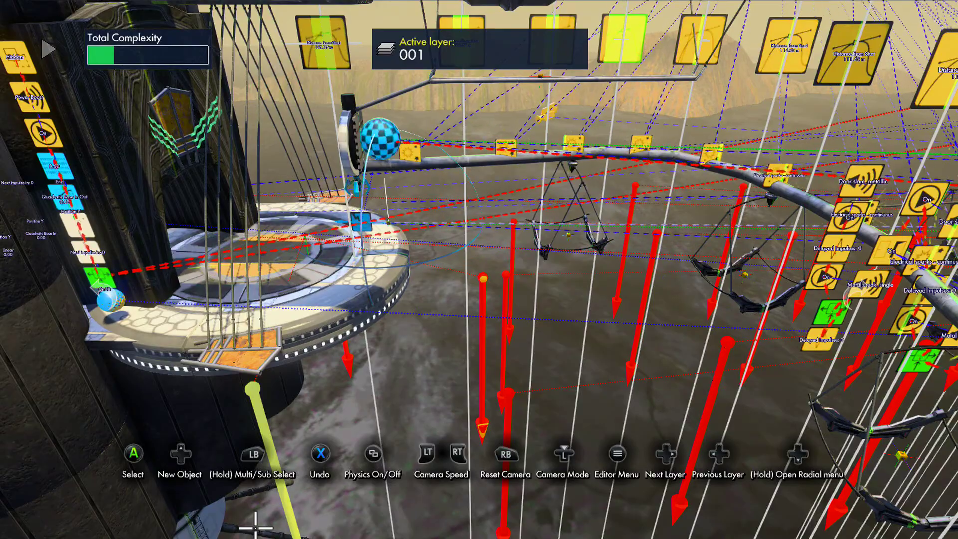
{"action": "key", "text": "d"}
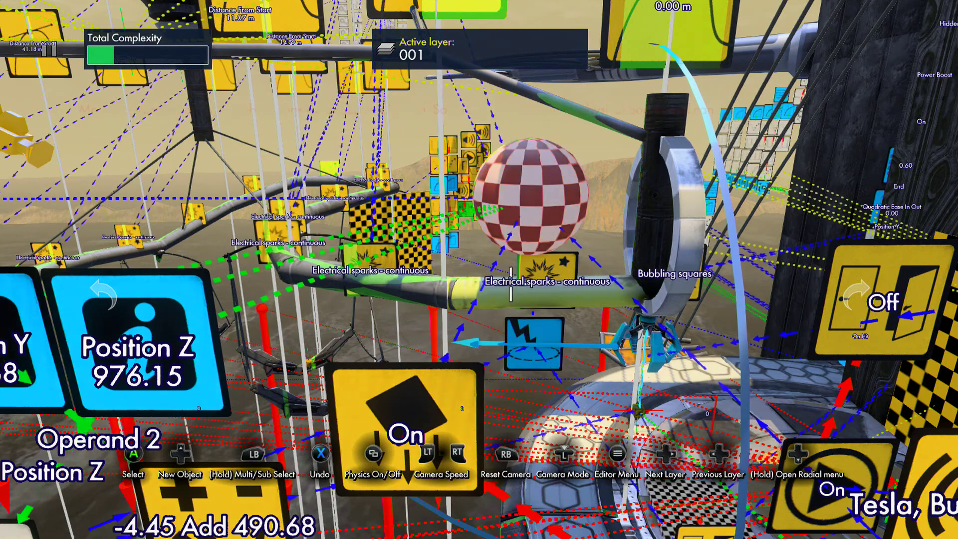
- Start a test drive of the current track
{"action": "key", "text": "Escape"}
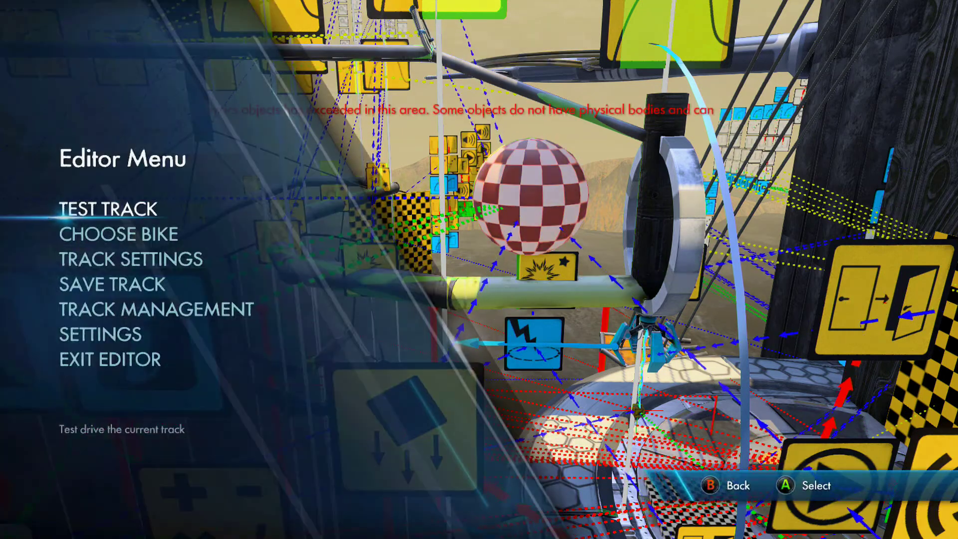
{"action": "key", "text": "Return"}
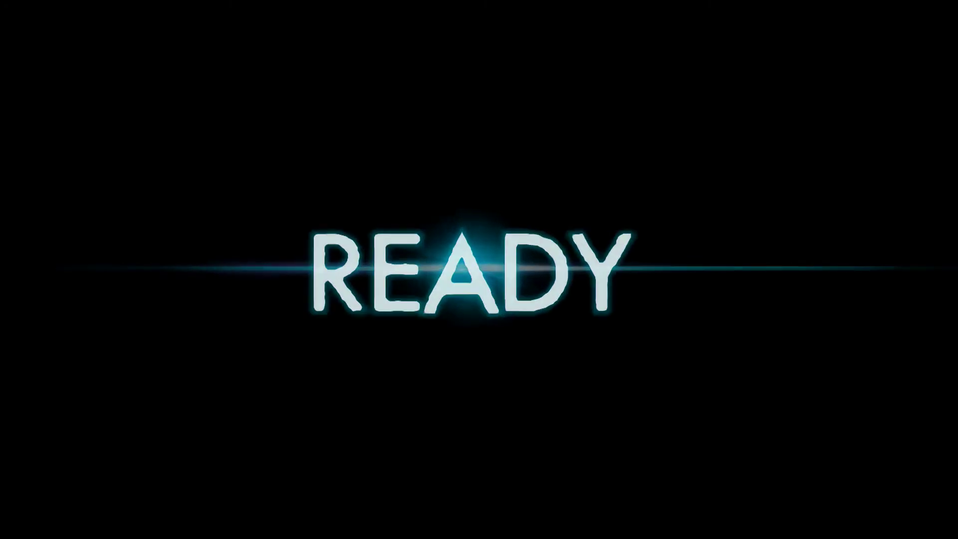
{"action": "key", "text": "Escape"}
{"action": "key", "text": "Down"}
{"action": "key", "text": "Return"}
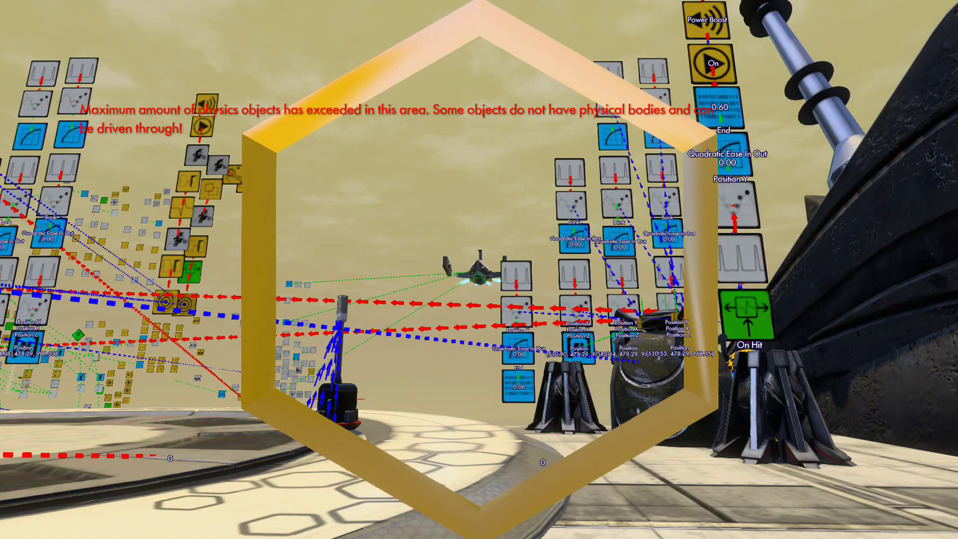
- End the test drive and close the current track
{"action": "key", "text": "Escape"}
{"action": "key", "text": "Up"}
{"action": "key", "text": "Return"}
{"action": "key", "text": "Return"}
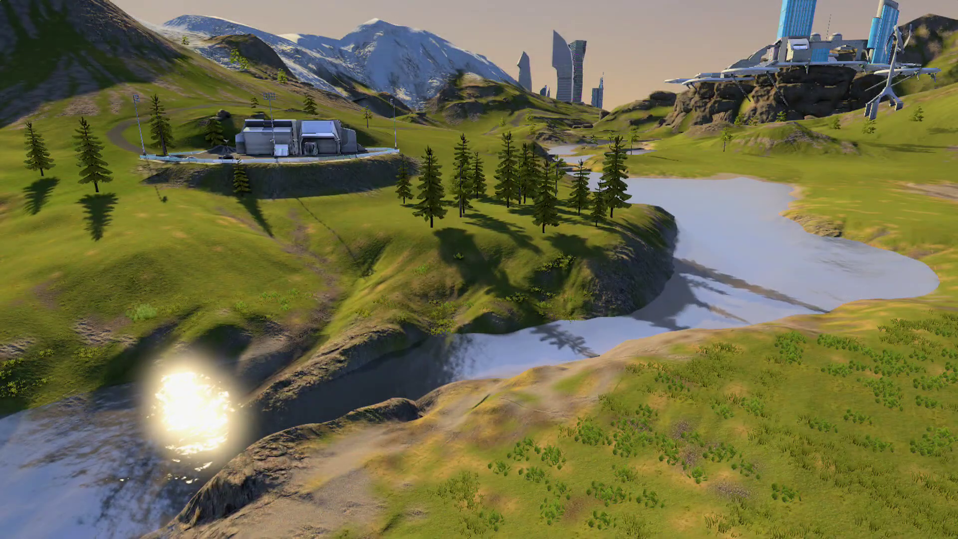
- Load the SkyTown Elysia FPS skill game from the previously created custom tracks
{"action": "key", "text": "Escape"}
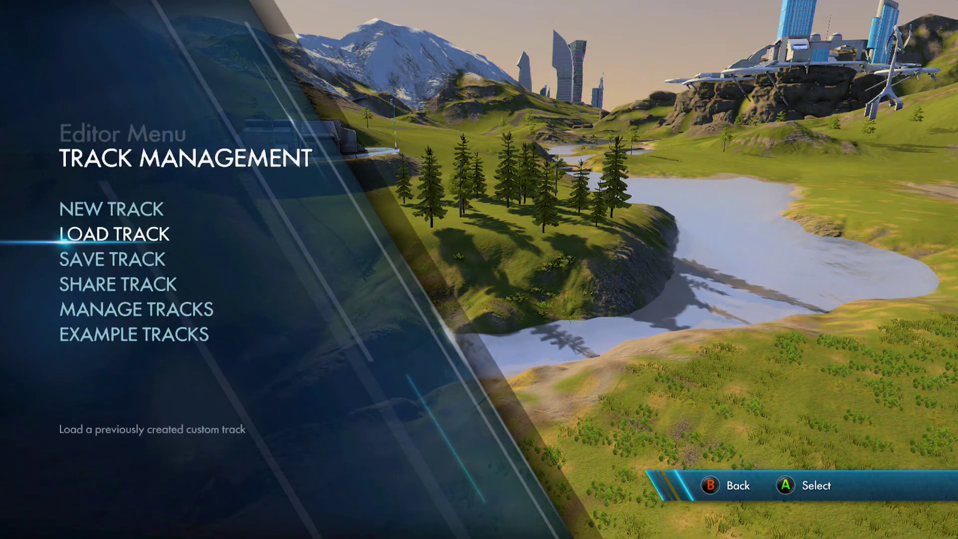
{"action": "key", "text": "Return"}
{"action": "key", "text": "Return"}
{"action": "key", "text": "Up"}
{"action": "key", "text": "Up"}
{"action": "key", "text": "Up"}
{"action": "key", "text": "Up"}
{"action": "key", "text": "Up"}
{"action": "key", "text": "Up"}
{"action": "key", "text": "Up"}
{"action": "key", "text": "Up"}
{"action": "key", "text": "Up"}
{"action": "key", "text": "Up"}
{"action": "key", "text": "Up"}
{"action": "key", "text": "Up"}
{"action": "key", "text": "Up"}
{"action": "key", "text": "Up"}
{"action": "key", "text": "Up"}
{"action": "key", "text": "Up"}
{"action": "key", "text": "Up"}
{"action": "key", "text": "Up"}
{"action": "key", "text": "Up"}
{"action": "key", "text": "Up"}
{"action": "key", "text": "Up"}
{"action": "key", "text": "Up"}
{"action": "key", "text": "Up"}
{"action": "key", "text": "Up"}
{"action": "key", "text": "Up"}
{"action": "key", "text": "Up"}
{"action": "key", "text": "Up"}
{"action": "key", "text": "Up"}
{"action": "key", "text": "Up"}
{"action": "key", "text": "Up"}
{"action": "key", "text": "Up"}
{"action": "key", "text": "Up"}
{"action": "key", "text": "Up"}
{"action": "key", "text": "Up"}
{"action": "key", "text": "Up"}
{"action": "key", "text": "Up"}
{"action": "key", "text": "Up"}
{"action": "key", "text": "Up"}
{"action": "key", "text": "Up"}
{"action": "key", "text": "Up"}
{"action": "key", "text": "Up"}
{"action": "key", "text": "Up"}
{"action": "key", "text": "Up"}
{"action": "key", "text": "Up"}
{"action": "key", "text": "Up"}
{"action": "key", "text": "Up"}
{"action": "key", "text": "Up"}
{"action": "key", "text": "Up"}
{"action": "key", "text": "Up"}
{"action": "key", "text": "Up"}
{"action": "key", "text": "Up"}
{"action": "key", "text": "Up"}
{"action": "key", "text": "Up"}
{"action": "key", "text": "Up"}
{"action": "key", "text": "Up"}
{"action": "key", "text": "Up"}
{"action": "key", "text": "Up"}
{"action": "key", "text": "Up"}
{"action": "key", "text": "Up"}
{"action": "key", "text": "Up"}
{"action": "key", "text": "Up"}
{"action": "key", "text": "Up"}
{"action": "key", "text": "Up"}
{"action": "key", "text": "Up"}
{"action": "key", "text": "Up"}
{"action": "key", "text": "Up"}
{"action": "key", "text": "Up"}
{"action": "key", "text": "Up"}
{"action": "key", "text": "Up"}
{"action": "key", "text": "Up"}
{"action": "key", "text": "Up"}
{"action": "key", "text": "Up"}
{"action": "key", "text": "Up"}
{"action": "key", "text": "Up"}
{"action": "key", "text": "Up"}
{"action": "key", "text": "Up"}
{"action": "key", "text": "Up"}
{"action": "key", "text": "Up"}
{"action": "key", "text": "Up"}
{"action": "key", "text": "Up"}
{"action": "key", "text": "Down"}
{"action": "key", "text": "Down"}
{"action": "key", "text": "Down"}
{"action": "key", "text": "Down"}
{"action": "key", "text": "Down"}
{"action": "key", "text": "Up"}
{"action": "key", "text": "Up"}
{"action": "key", "text": "Down"}
{"action": "key", "text": "Down"}
{"action": "key", "text": "Down"}
{"action": "key", "text": "Down"}
{"action": "key", "text": "Down"}
{"action": "key", "text": "Down"}
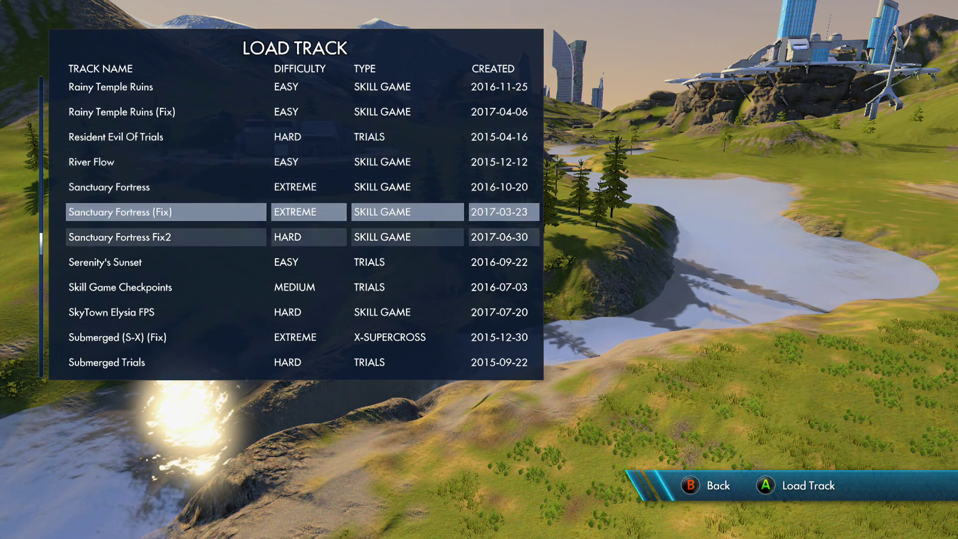
{"action": "key", "text": "Return"}
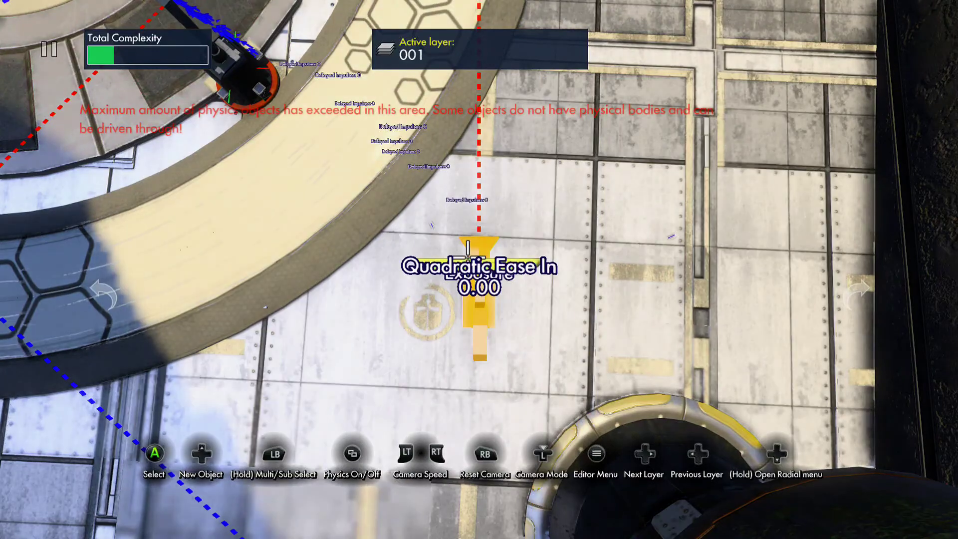
- Start a test drive of the loaded track, check its pause options and resume testing
{"action": "key", "text": "Escape"}
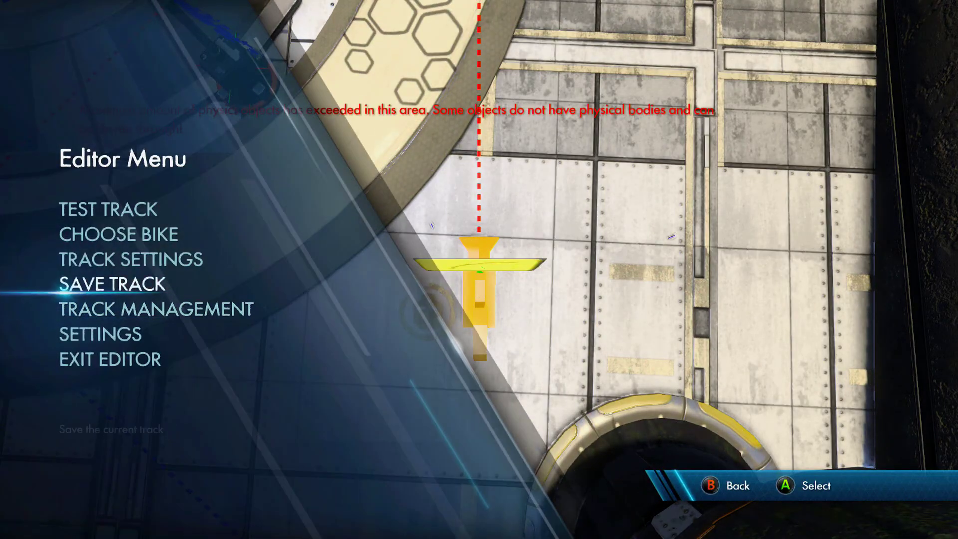
{"action": "key", "text": "Return"}
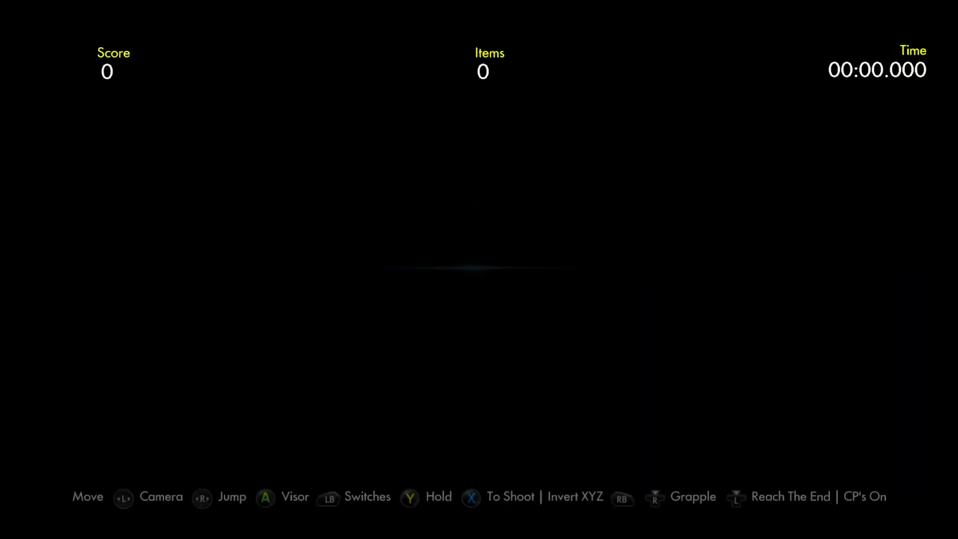
{"action": "key", "text": "Escape"}
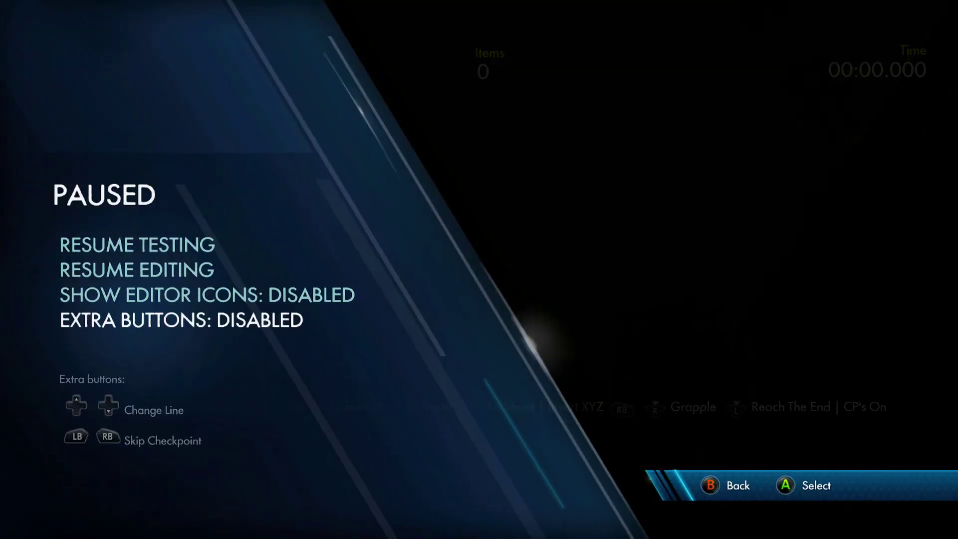
{"action": "key", "text": "Escape"}
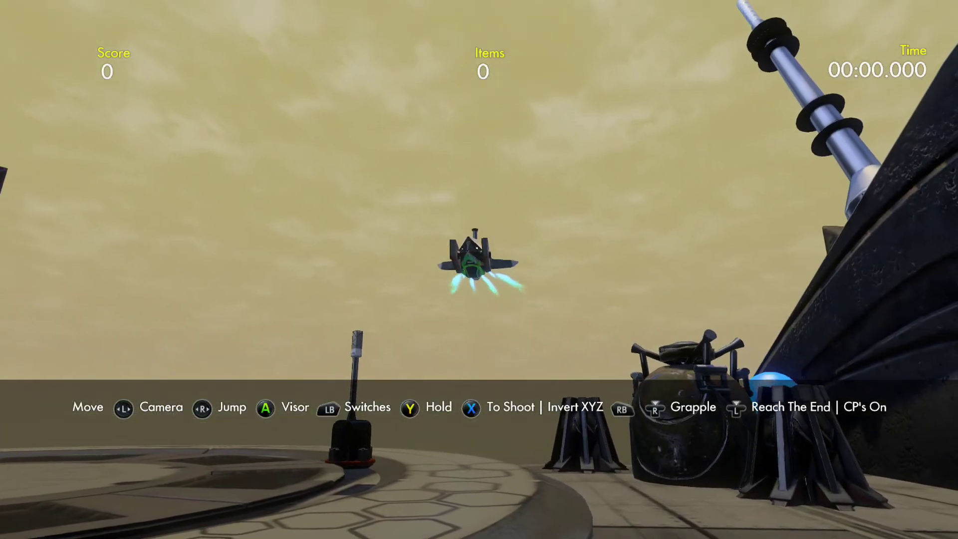
- Begin the run and move from the start area through the blue hexagonal door toward the round outdoor platform
{"action": "key", "text": "space"}
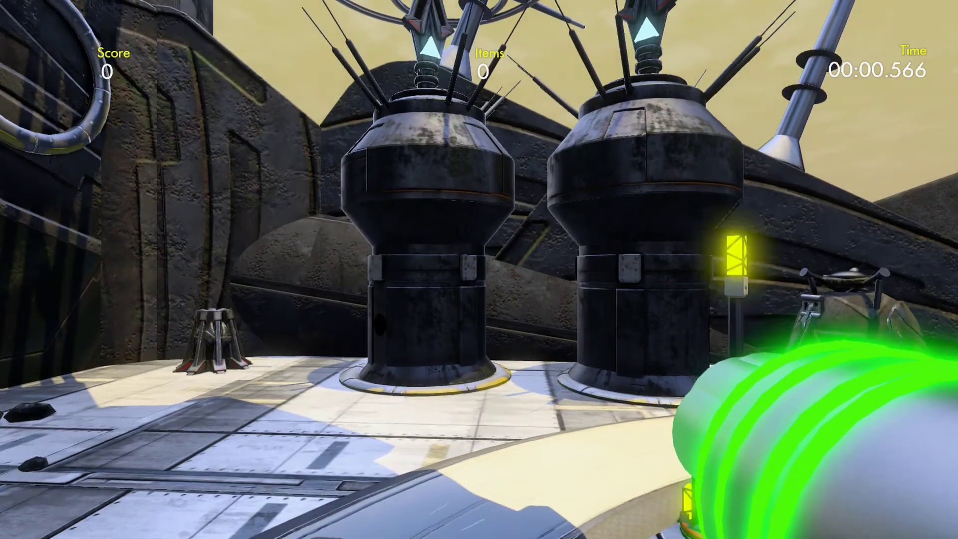
{"action": "key", "text": "w"}
{"action": "key", "text": "w"}
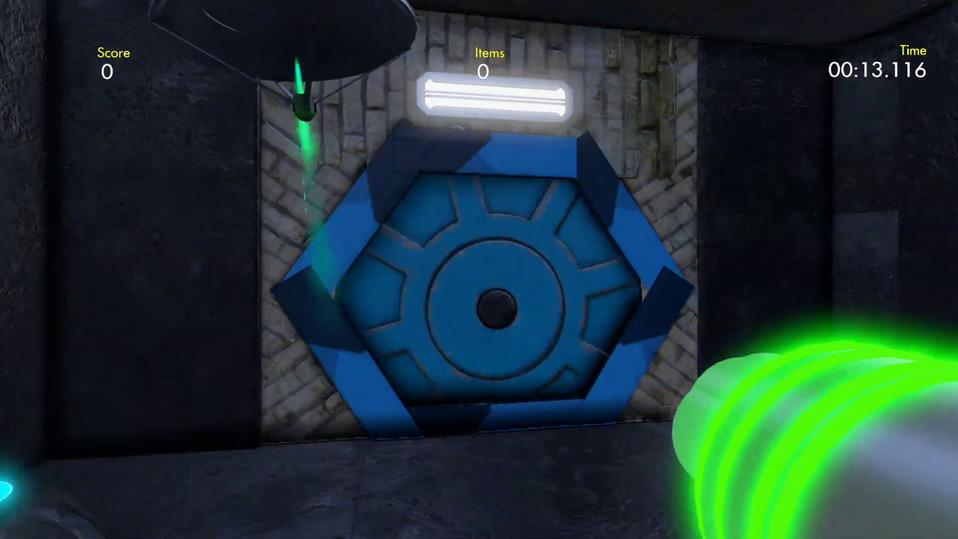
{"action": "key", "text": "w"}
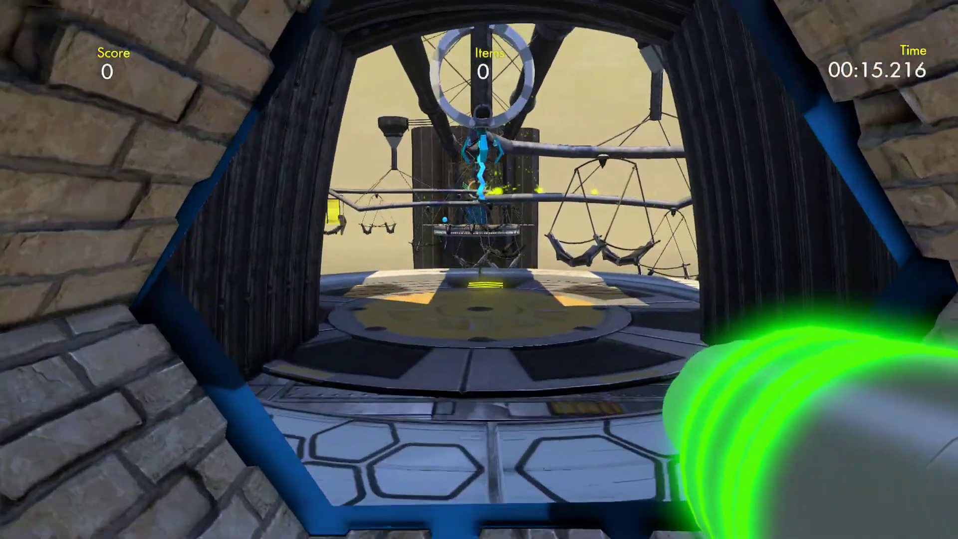